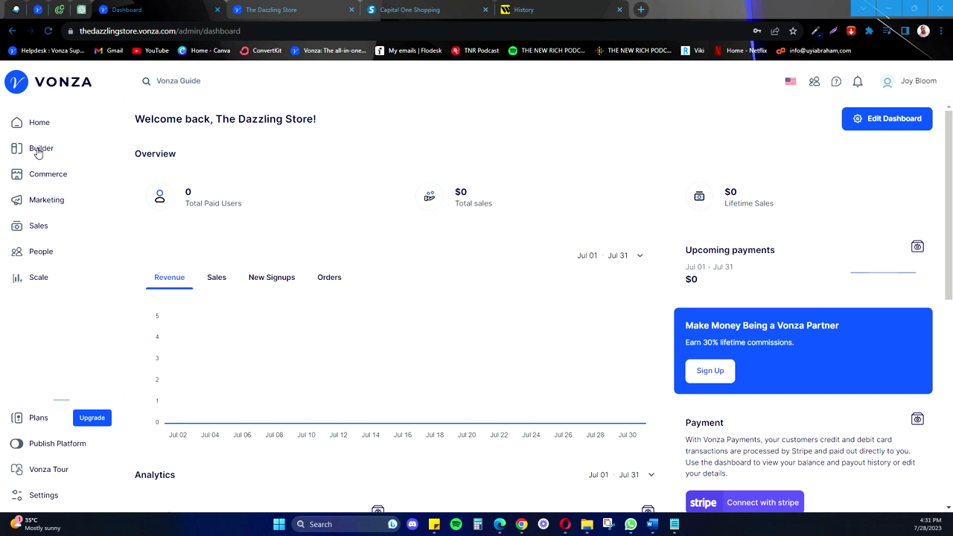
Switch the site's builder mode to Old Builder from the Builder page.
click(39, 149)
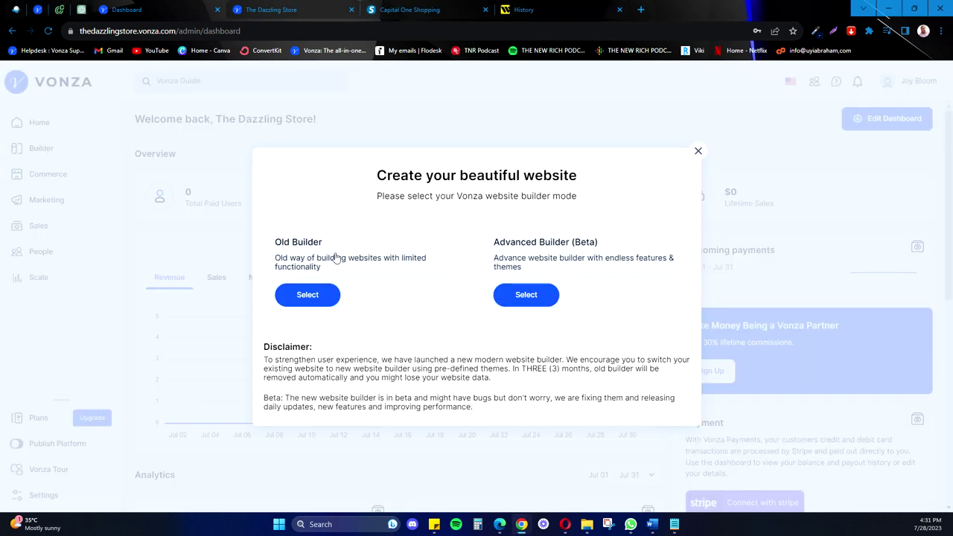
click(311, 302)
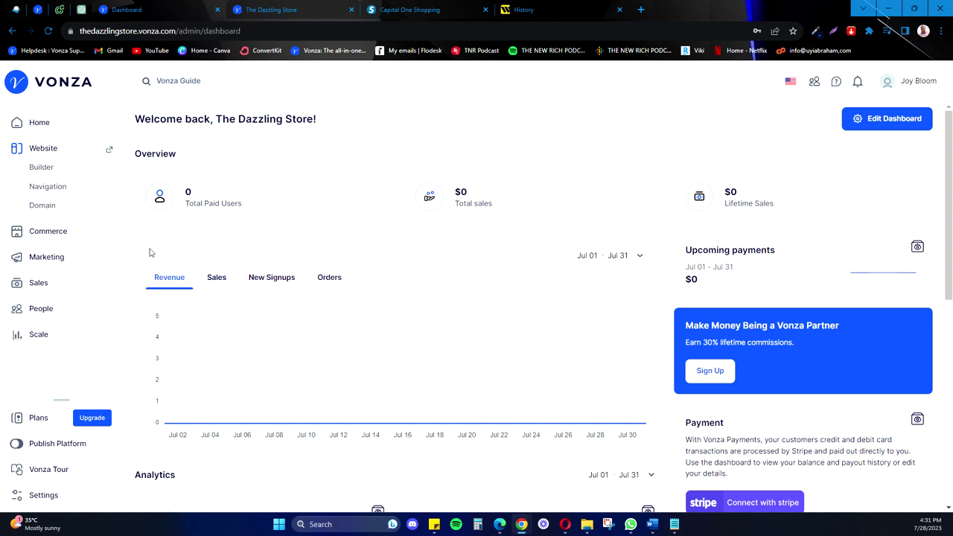
click(43, 168)
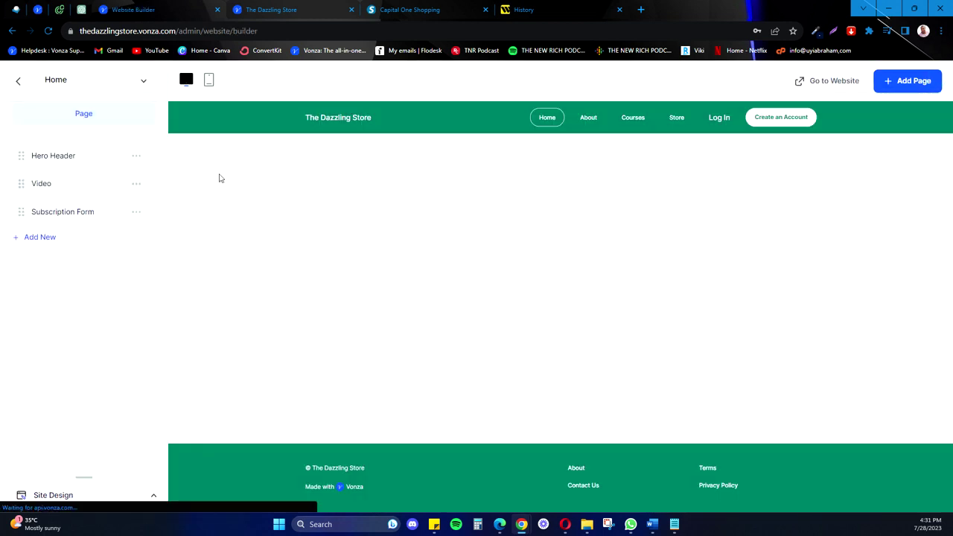
scroll(408, 300, down, 3)
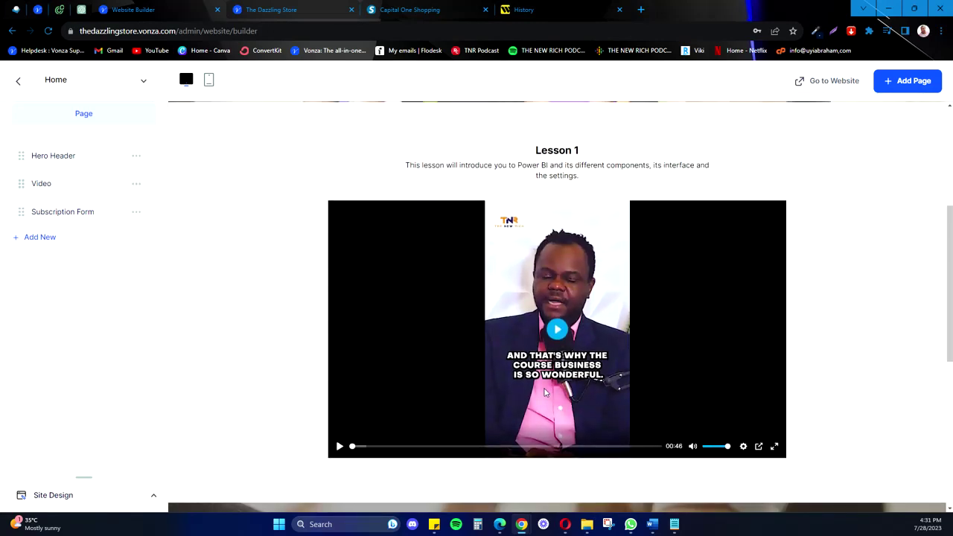
scroll(545, 393, up, 3)
scroll(472, 301, down, 10)
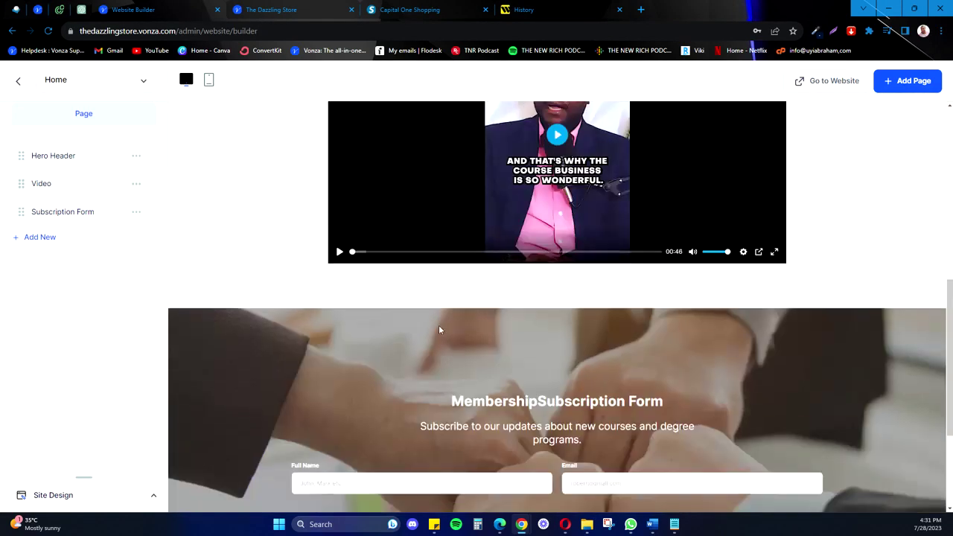
scroll(596, 374, up, 1)
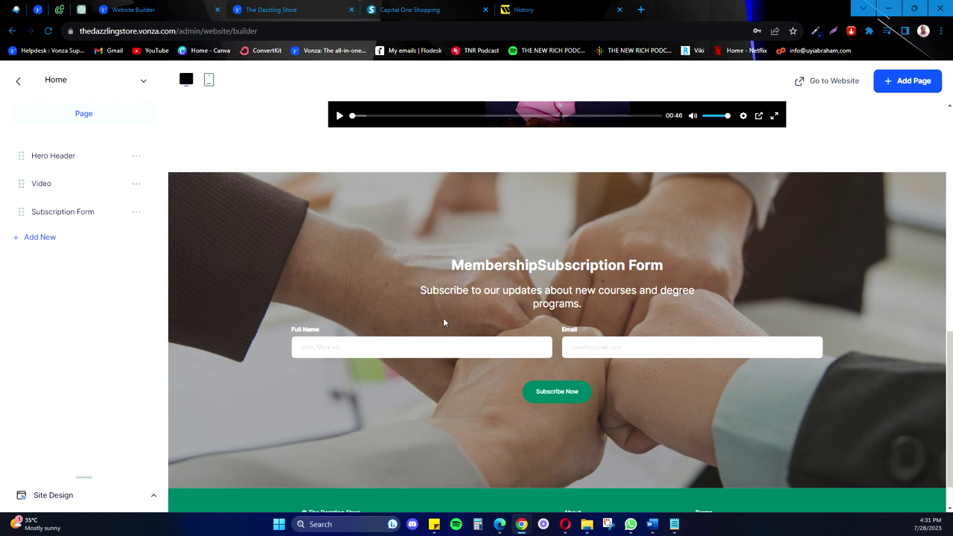
scroll(560, 328, up, 6)
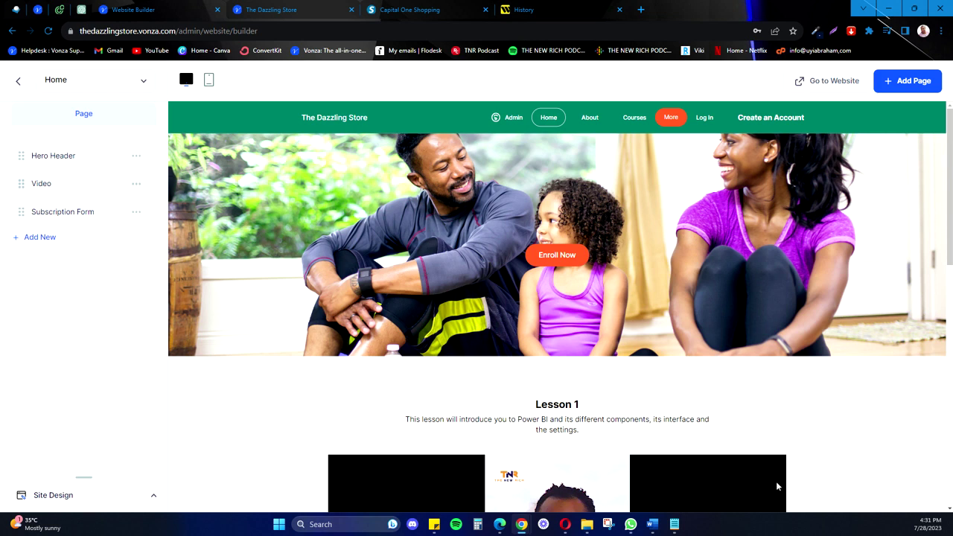
scroll(777, 486, down, 5)
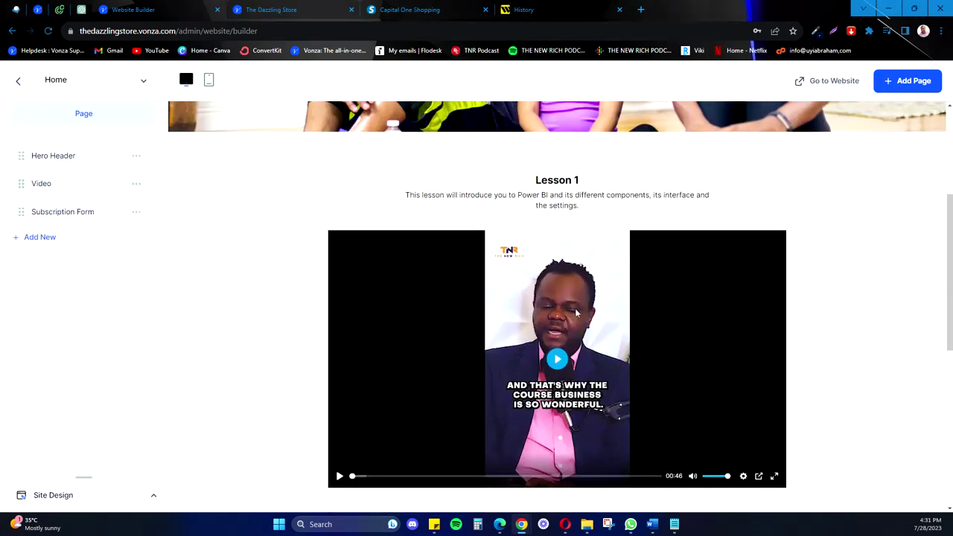
scroll(498, 317, down, 7)
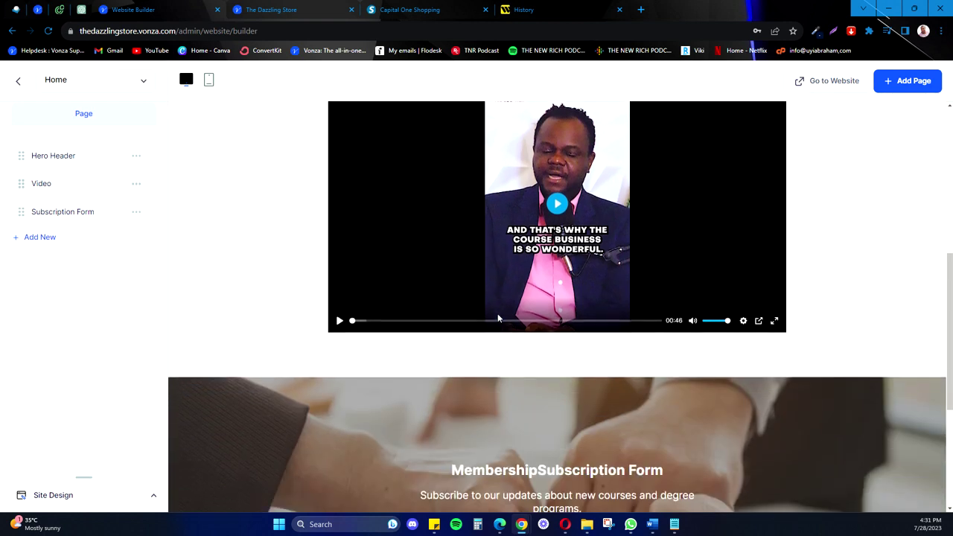
scroll(387, 256, up, 12)
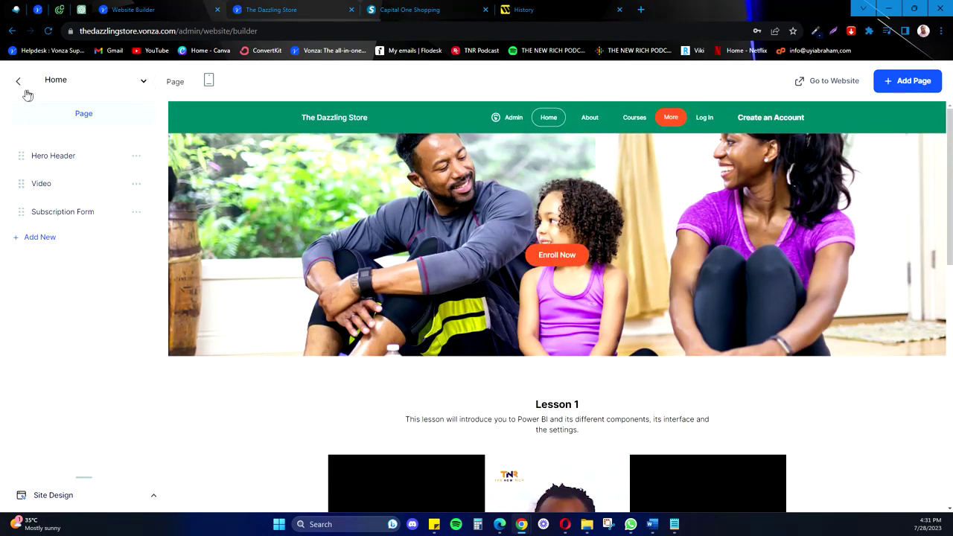
click(18, 79)
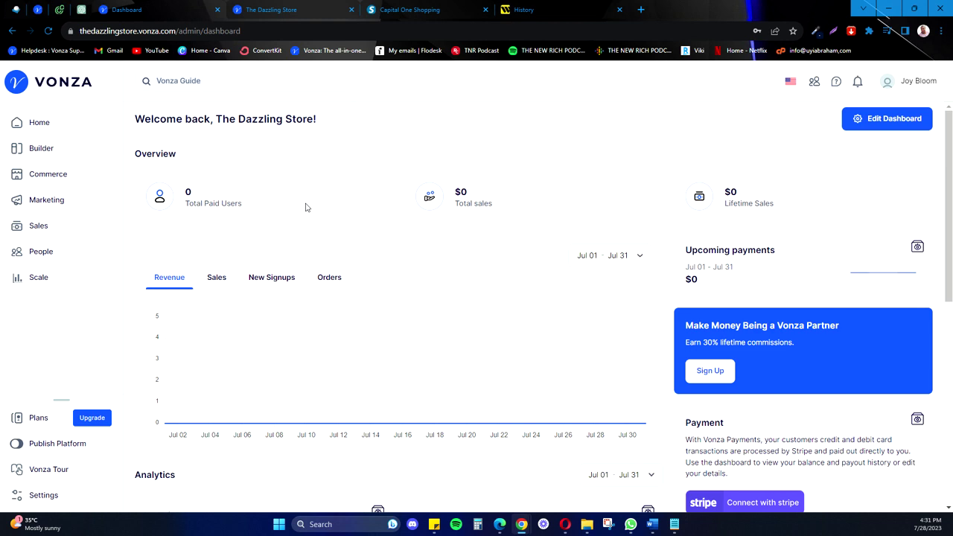
Switch the builder mode to Advanced Builder (Beta), showing The Dazzling Store under My sites.
click(41, 154)
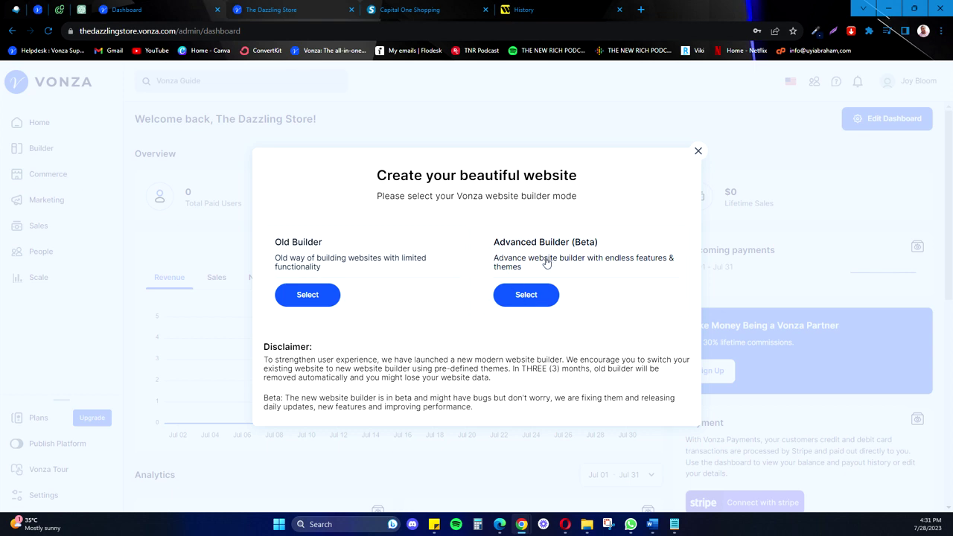
click(537, 297)
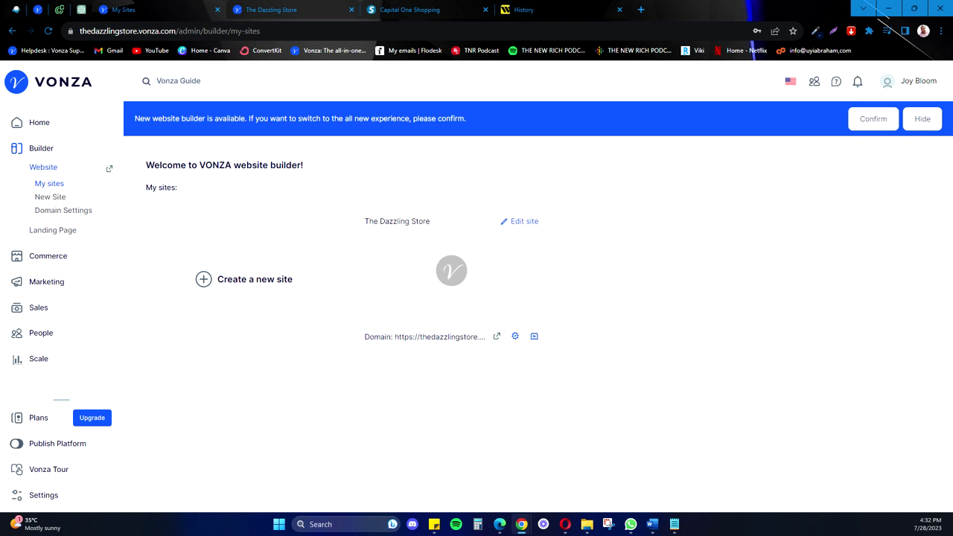
click(53, 198)
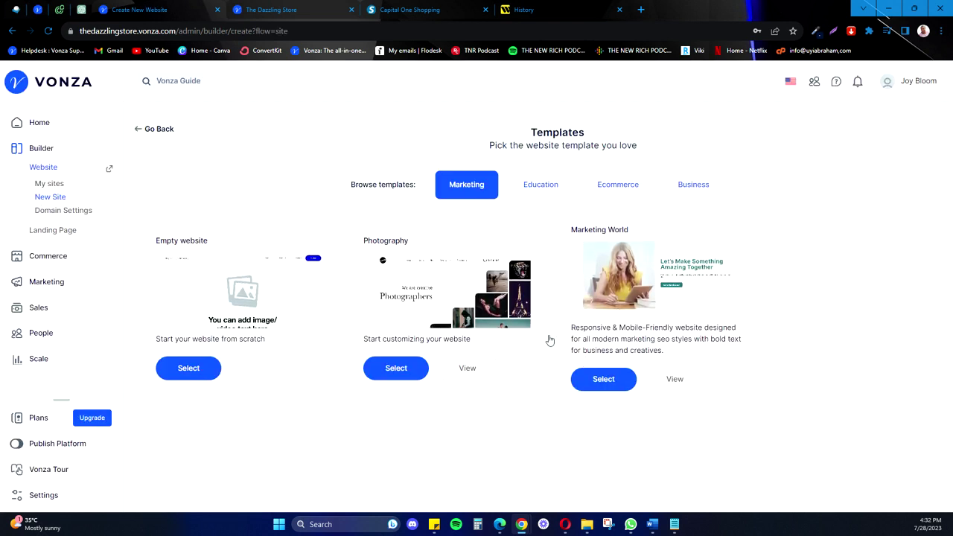
click(542, 186)
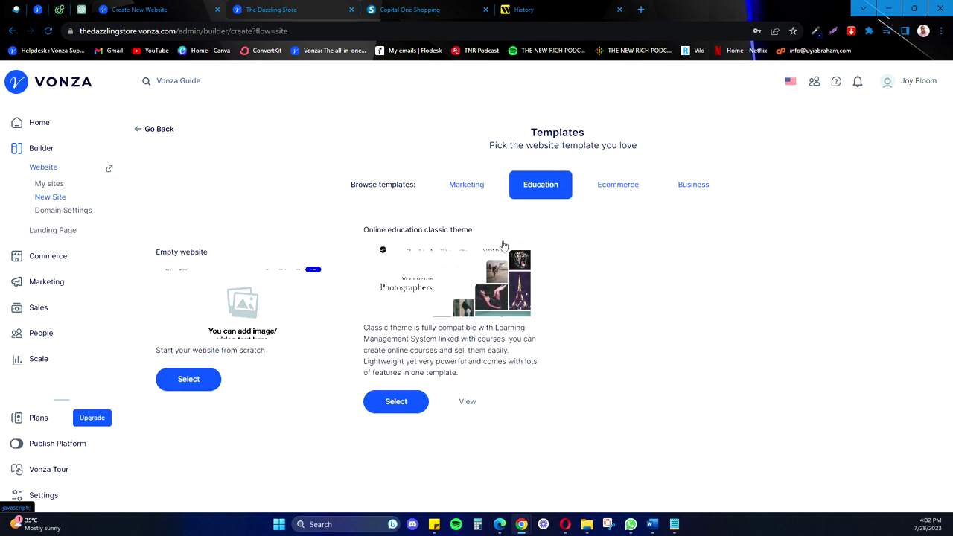
click(475, 191)
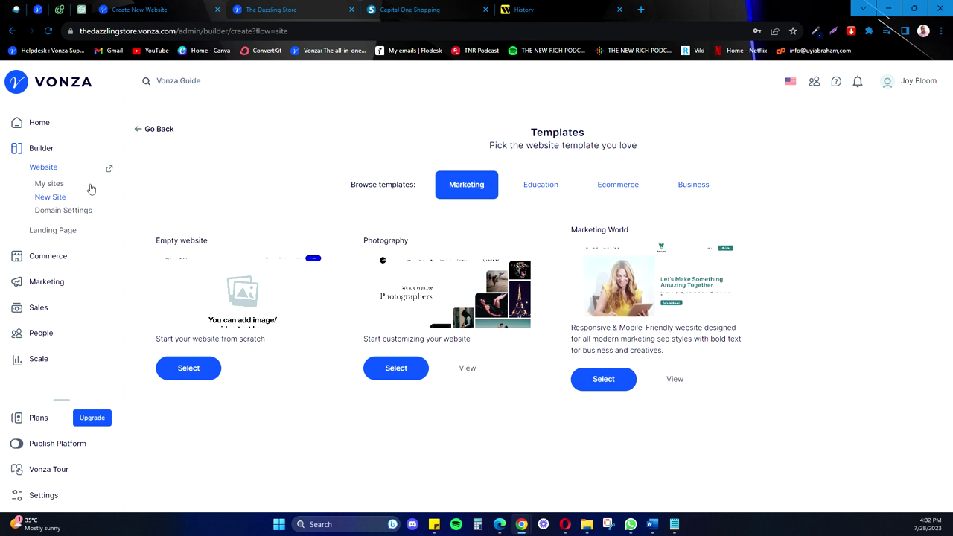
click(49, 183)
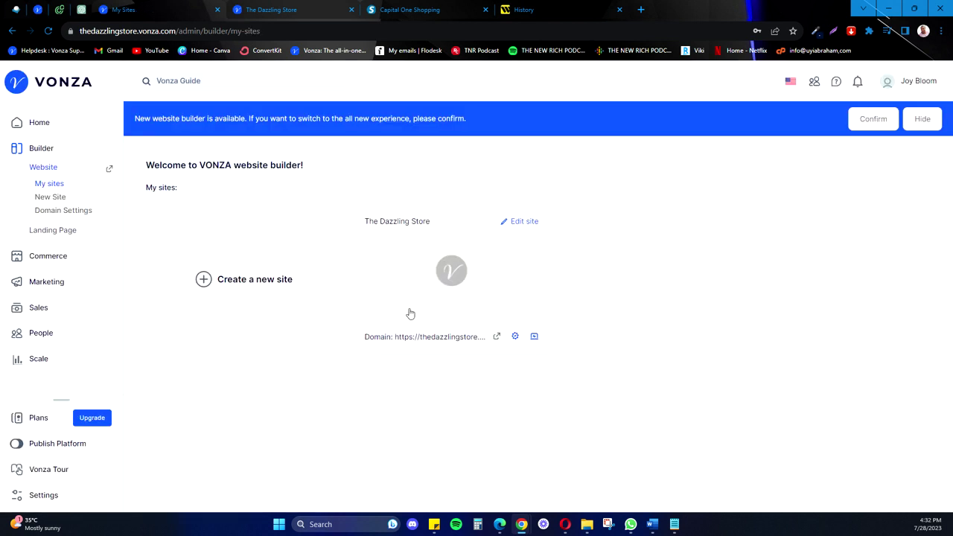
Edit The Dazzling Store and confirm the Marketing World template for it.
click(524, 222)
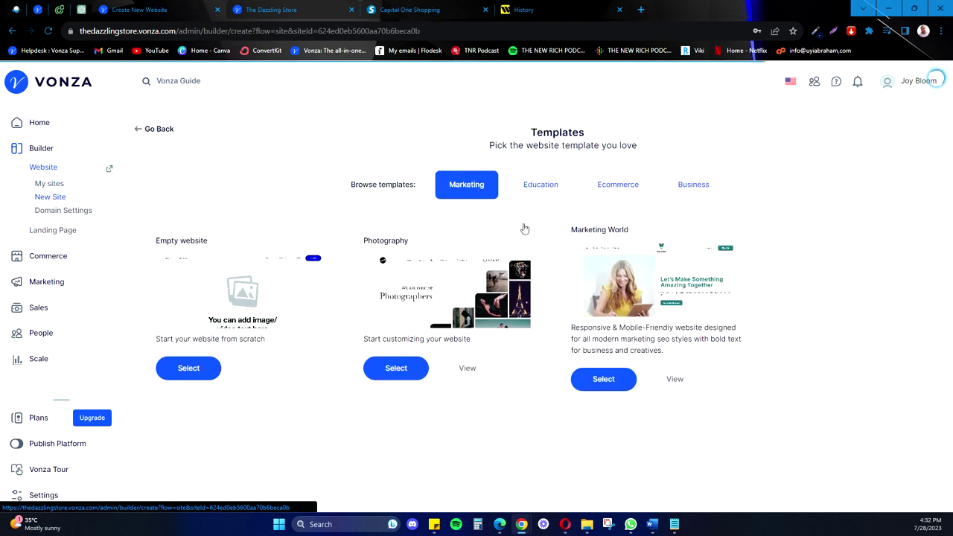
click(51, 185)
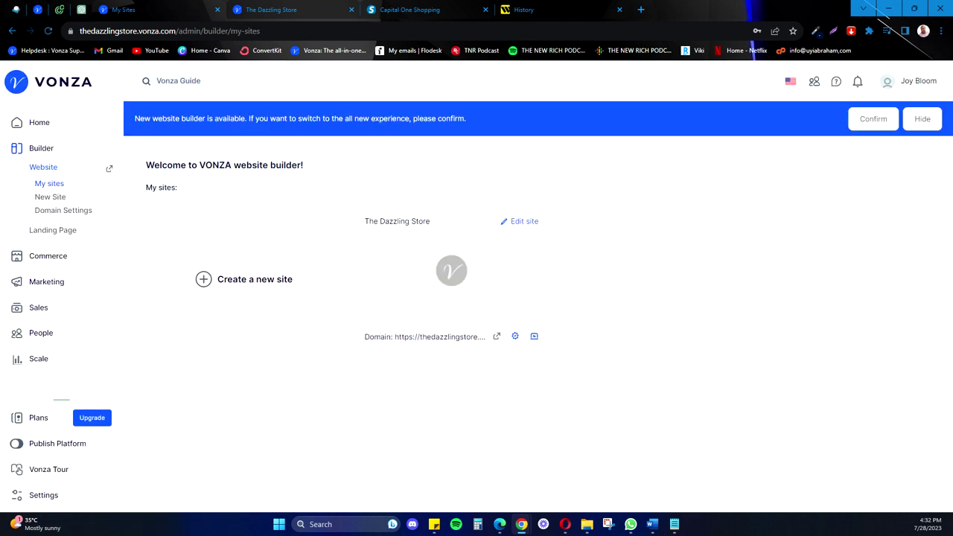
click(523, 227)
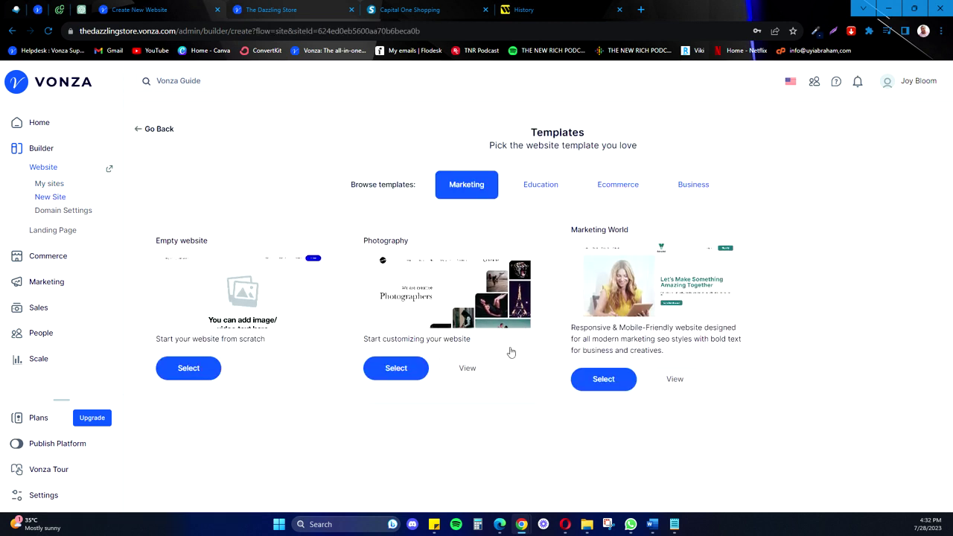
click(610, 382)
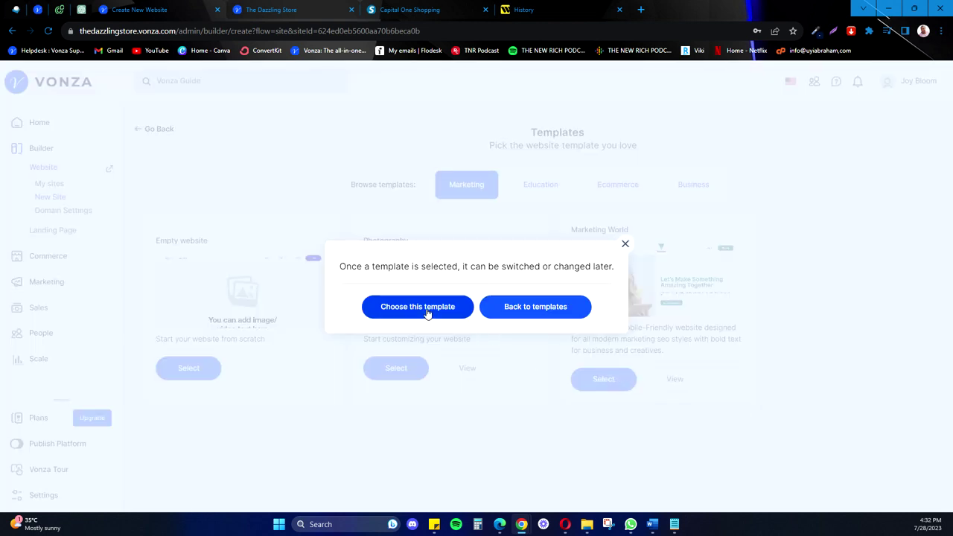
click(428, 312)
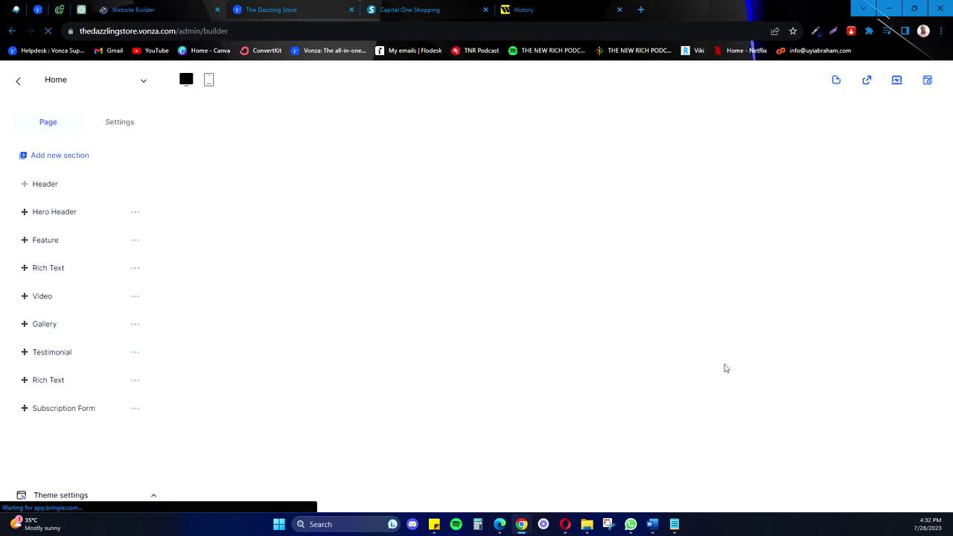
scroll(660, 315, down, 6)
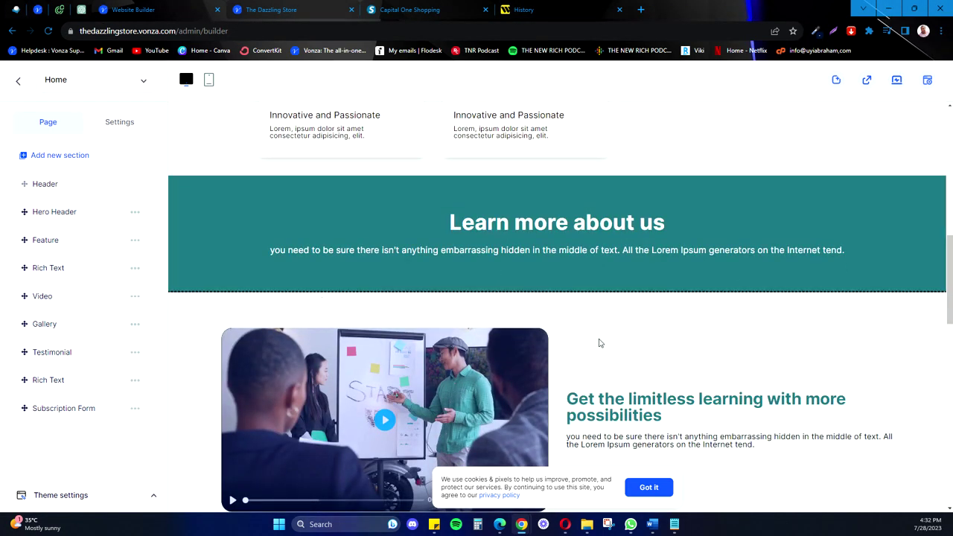
scroll(600, 343, down, 5)
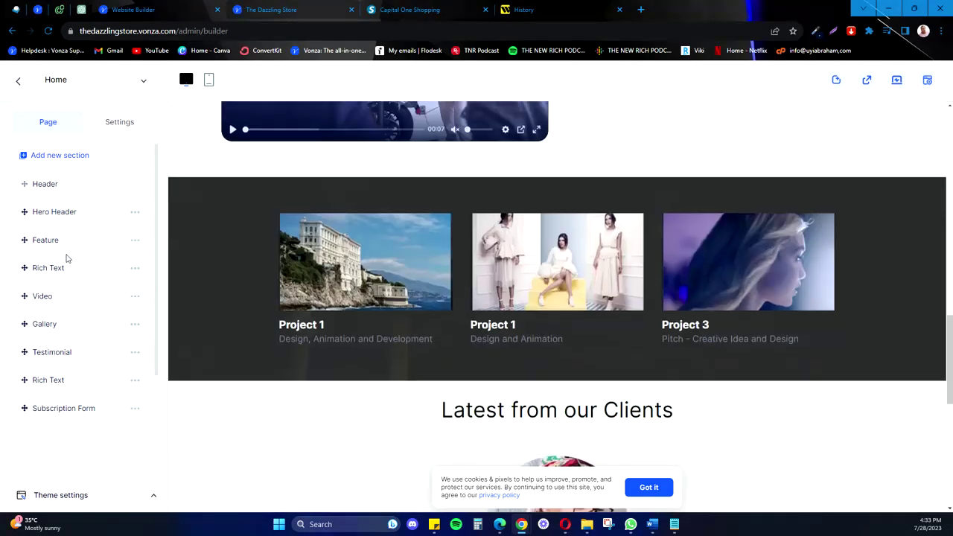
click(77, 183)
click(112, 408)
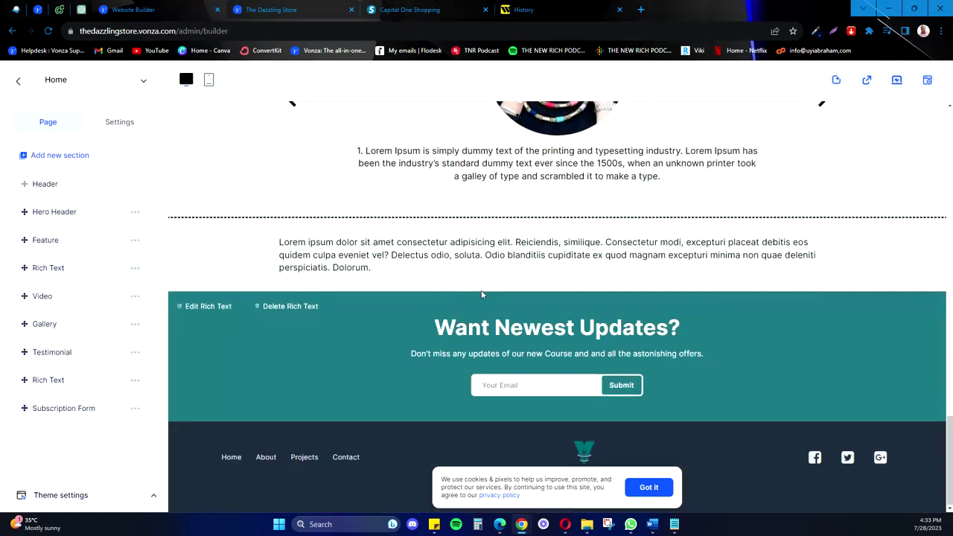
scroll(481, 294, up, 15)
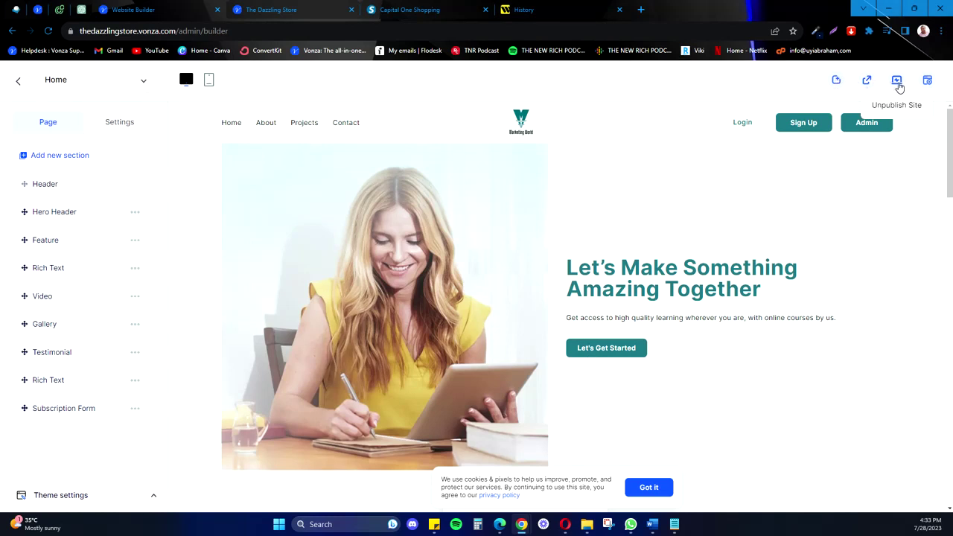
Review the Marketing World site's pages in the Home page dropdown list.
click(144, 84)
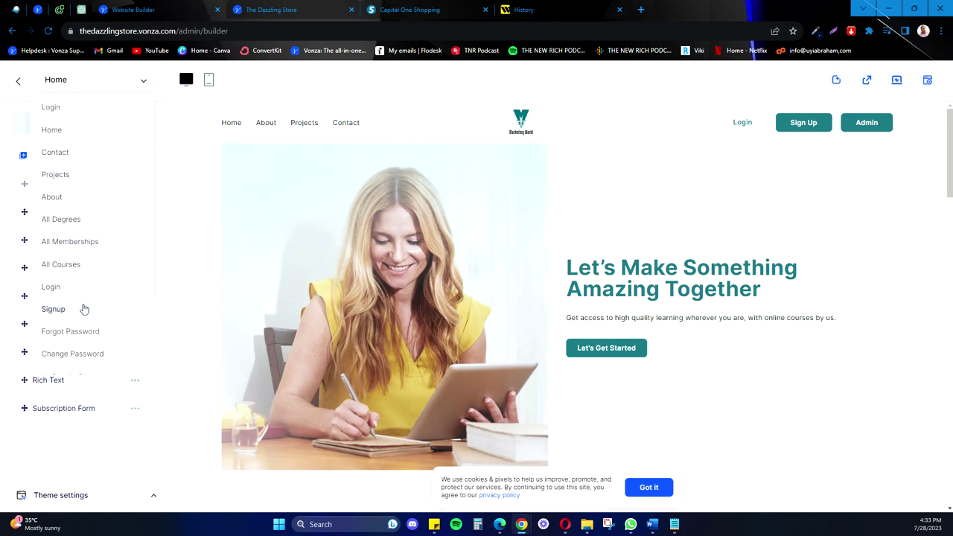
scroll(88, 332, down, 2)
scroll(95, 283, up, 2)
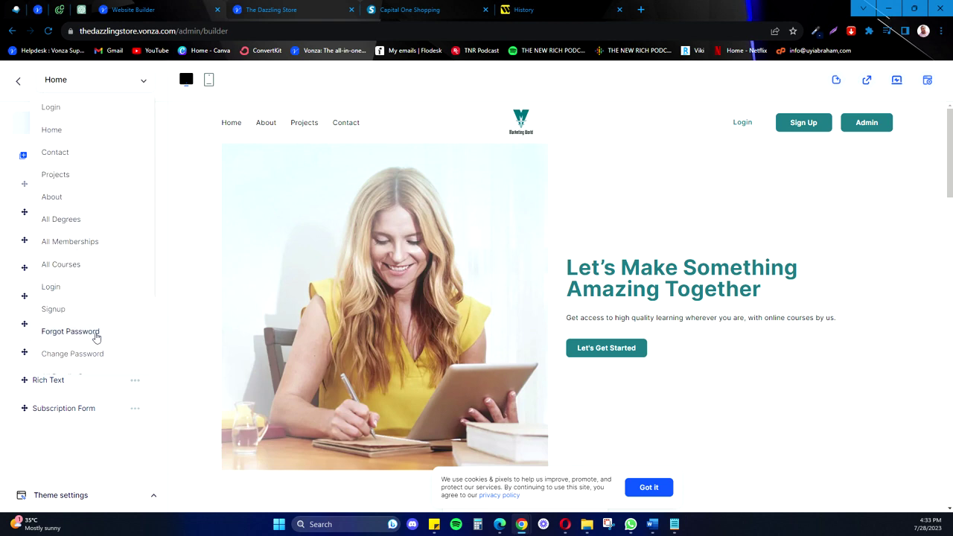
scroll(105, 323, down, 3)
scroll(128, 460, down, 5)
scroll(128, 460, down, 8)
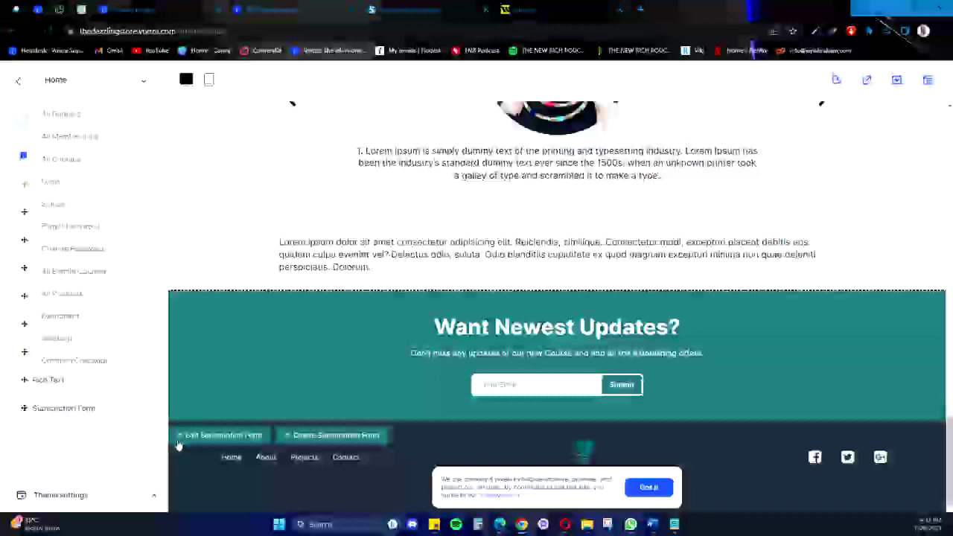
click(149, 452)
Scroll through the Home page sections, then exit the builder to the Templates page.
scroll(451, 332, up, 10)
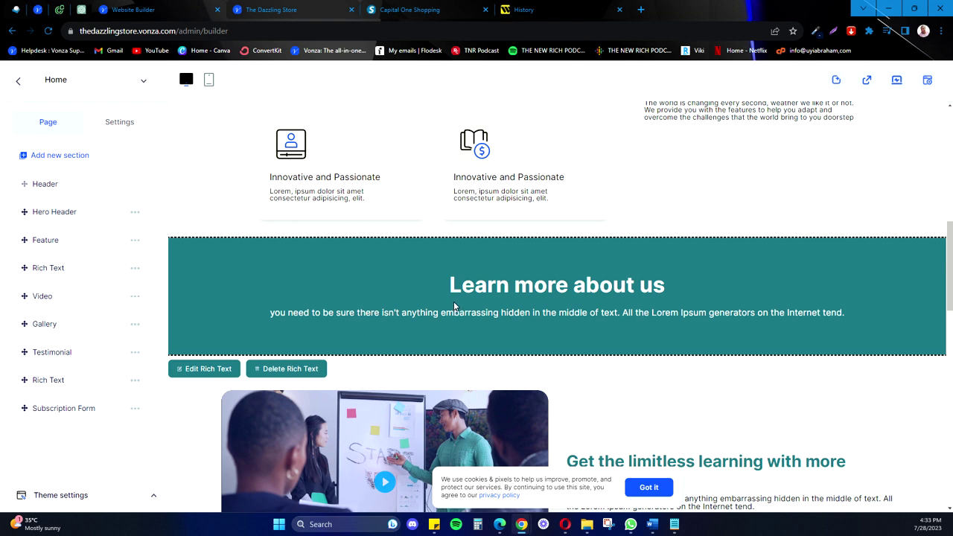
scroll(410, 334, up, 4)
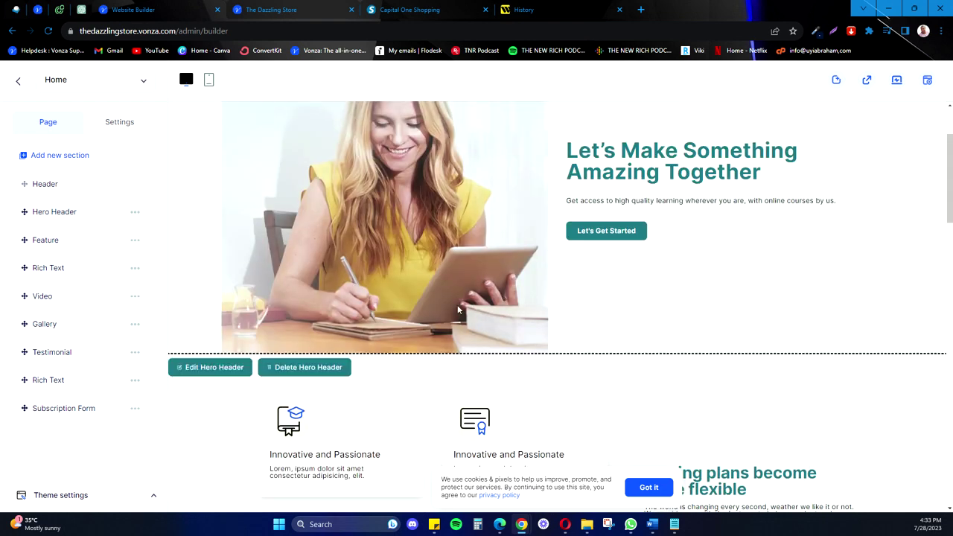
scroll(603, 395, up, 2)
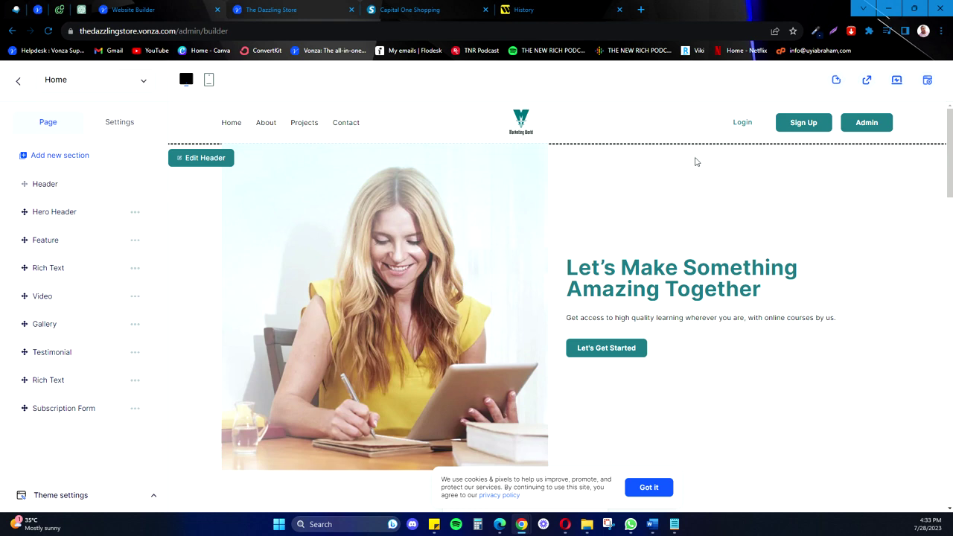
scroll(298, 476, down, 3)
scroll(521, 298, down, 2)
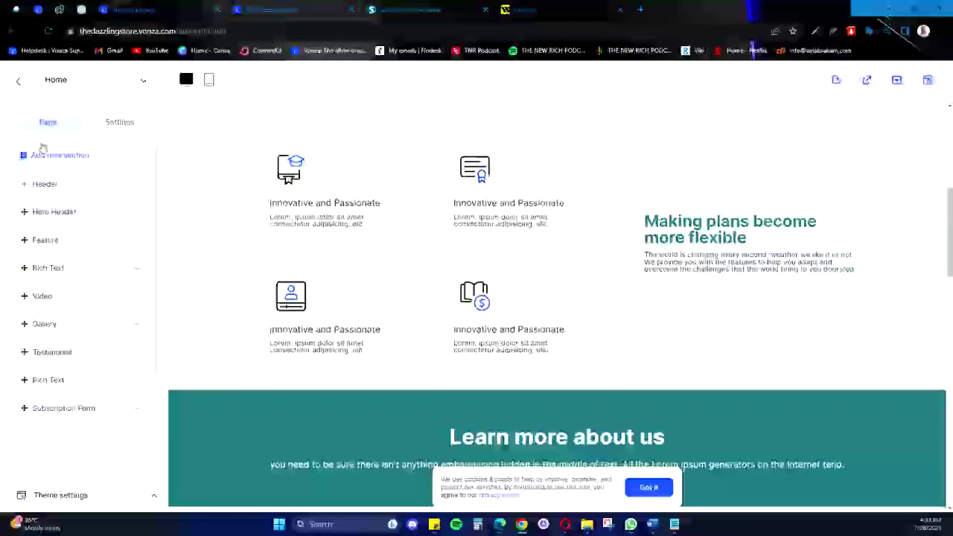
click(18, 80)
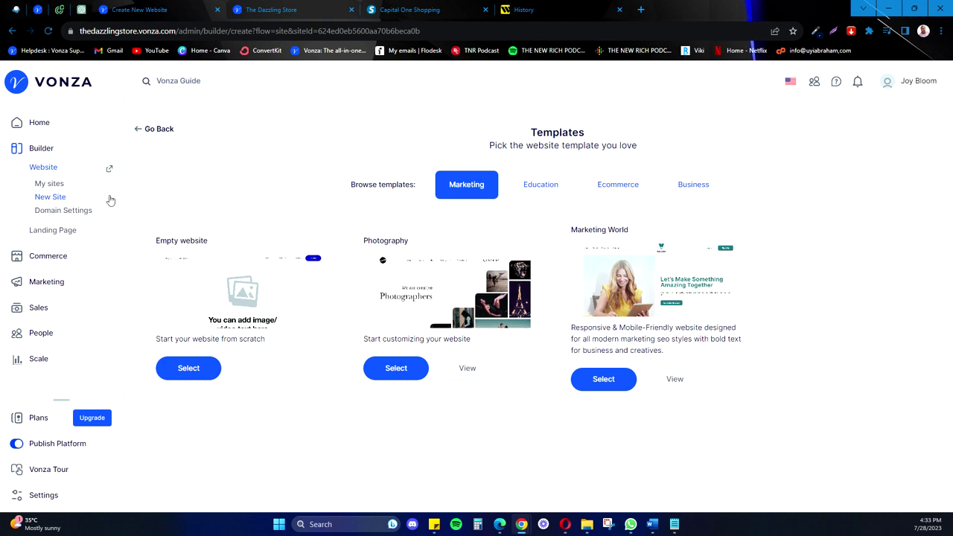
Go to My sites under Website to see The Dazzling Store's Marketing World card.
click(47, 185)
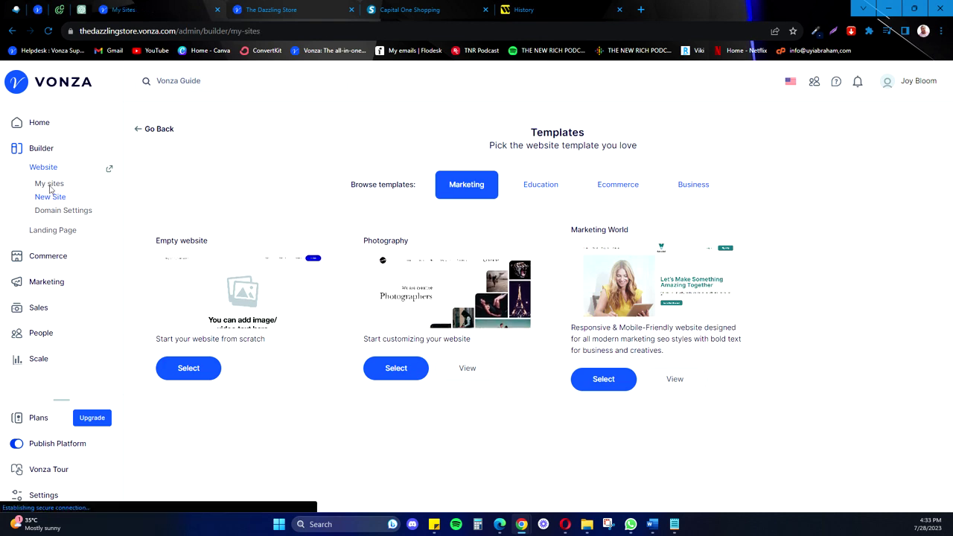